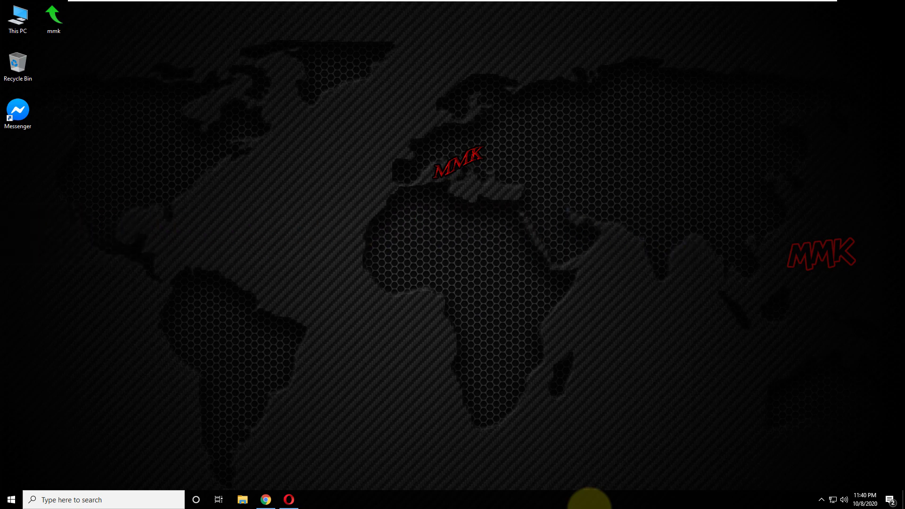
- Open the test account's Facebook profile in Opera from recent searches, then minimize Opera
{"action": "left_click", "coordinate": [265, 501]}
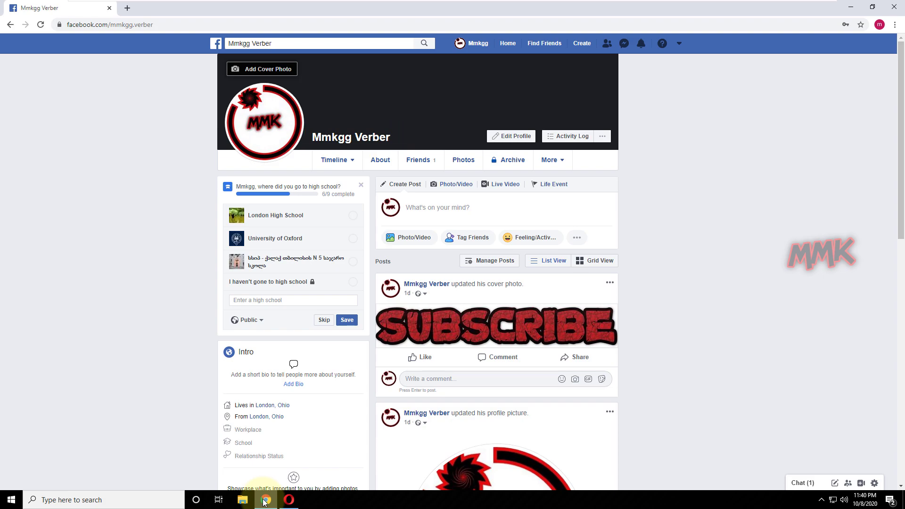
{"action": "left_click", "coordinate": [265, 500]}
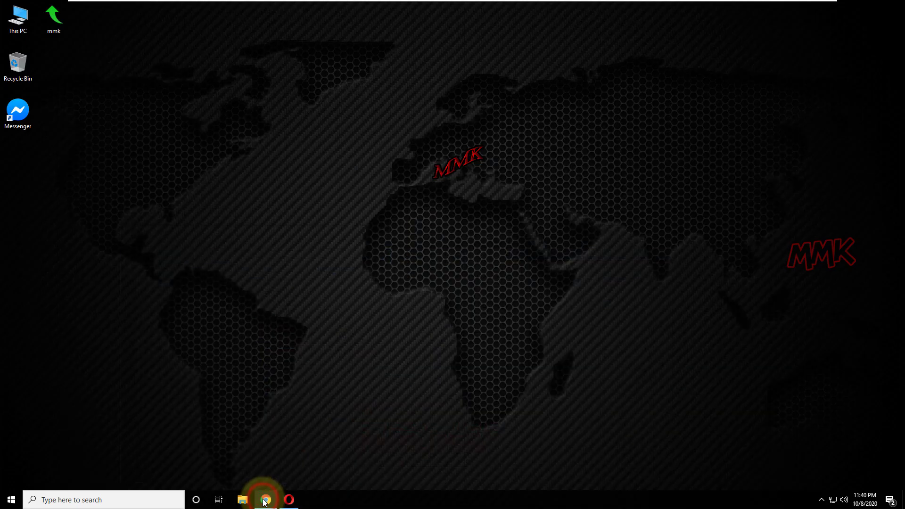
{"action": "left_click", "coordinate": [291, 502]}
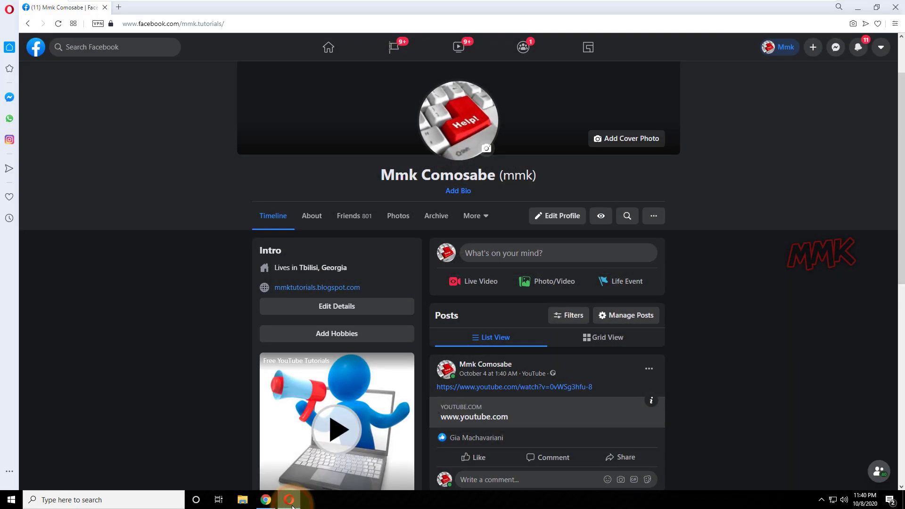
{"action": "left_click", "coordinate": [121, 50]}
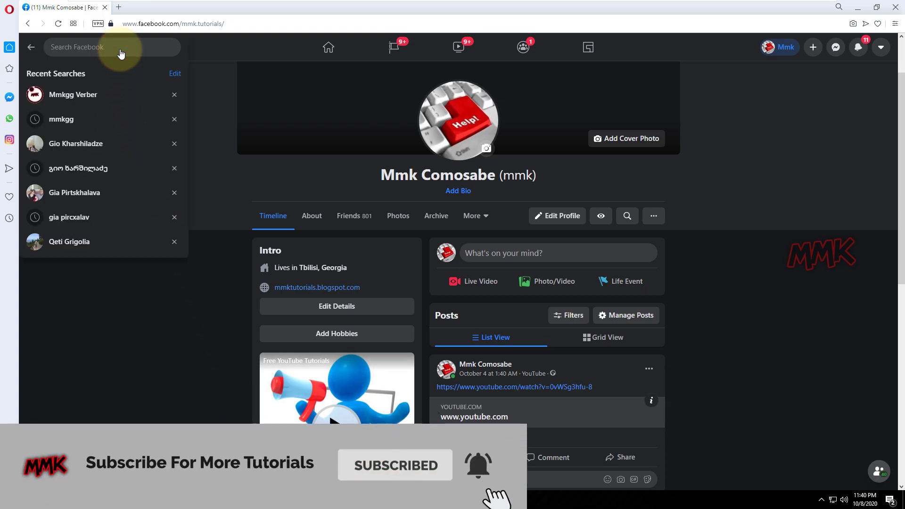
{"action": "left_click", "coordinate": [85, 97]}
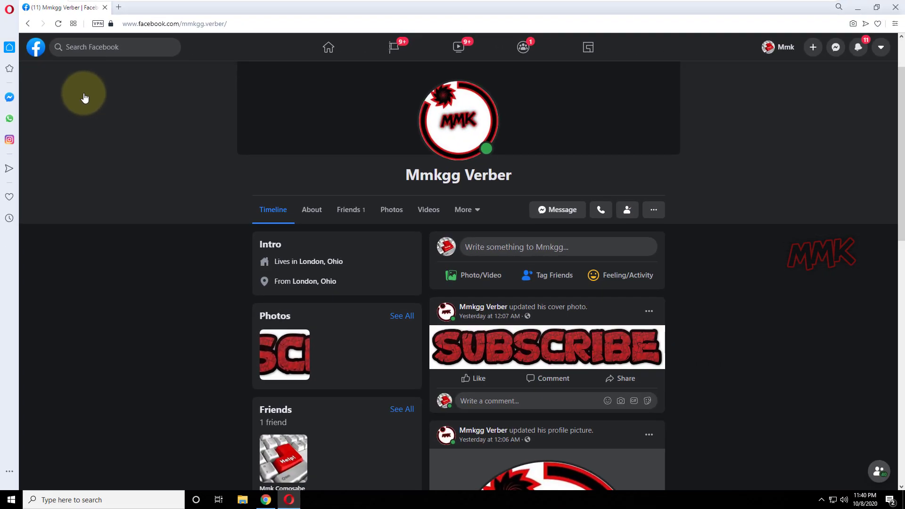
{"action": "left_click", "coordinate": [857, 7]}
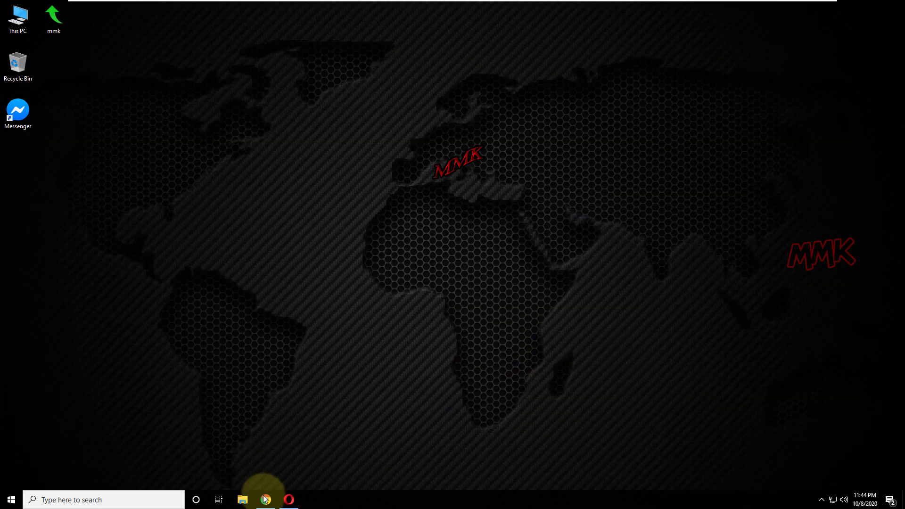
- In Chrome, go to the test account's Settings > Your Facebook Information page
{"action": "left_click", "coordinate": [265, 499]}
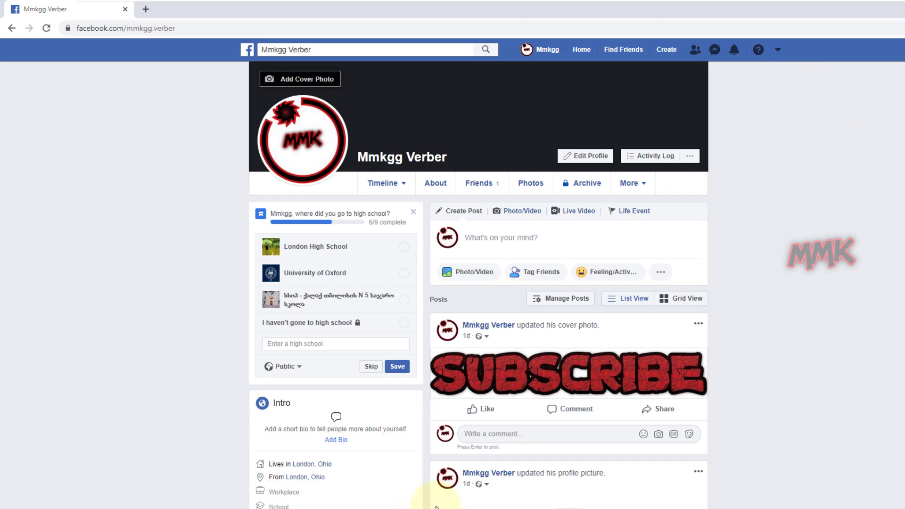
{"action": "left_click", "coordinate": [777, 52]}
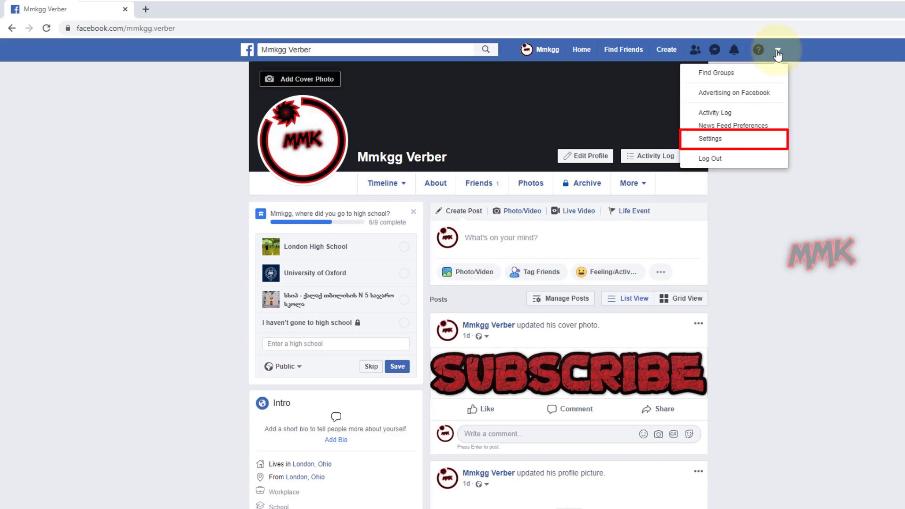
{"action": "left_click", "coordinate": [714, 145]}
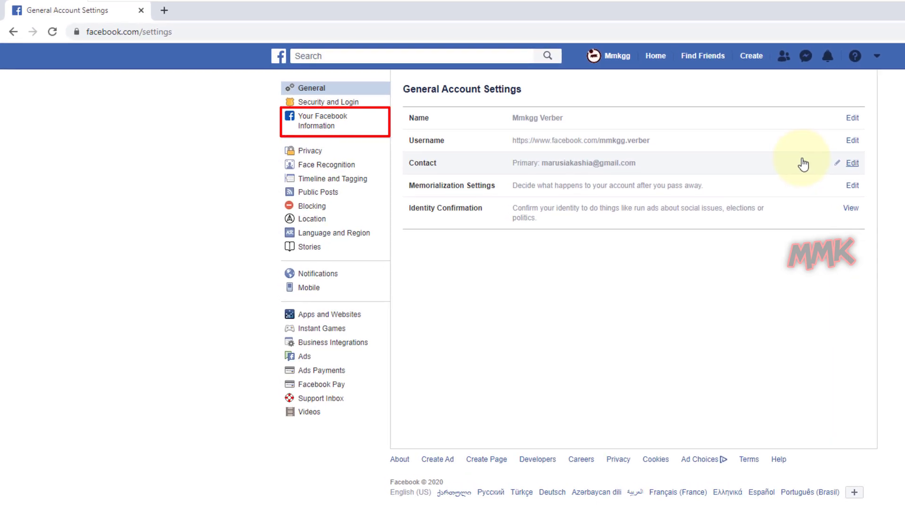
{"action": "left_click", "coordinate": [325, 127]}
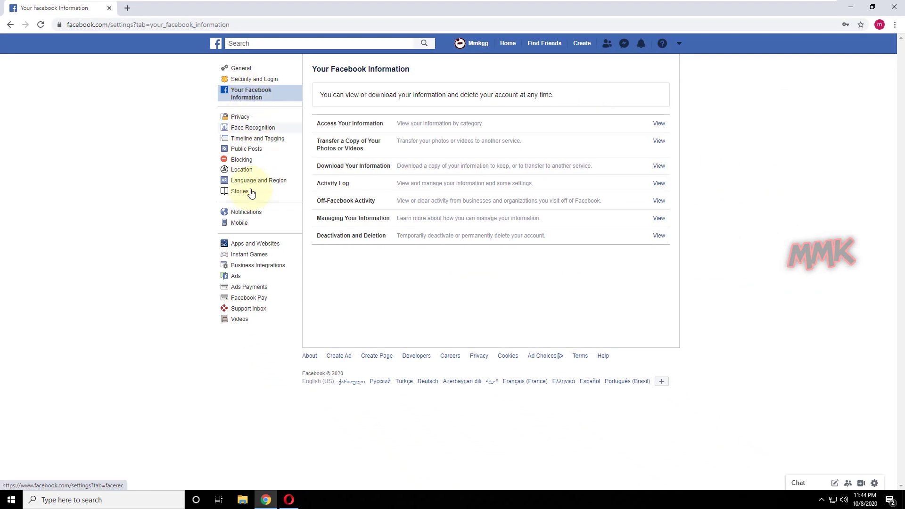
- In Opera, open Settings > Your Facebook Information, then the test account's profile from recent searches
{"action": "left_click", "coordinate": [289, 499]}
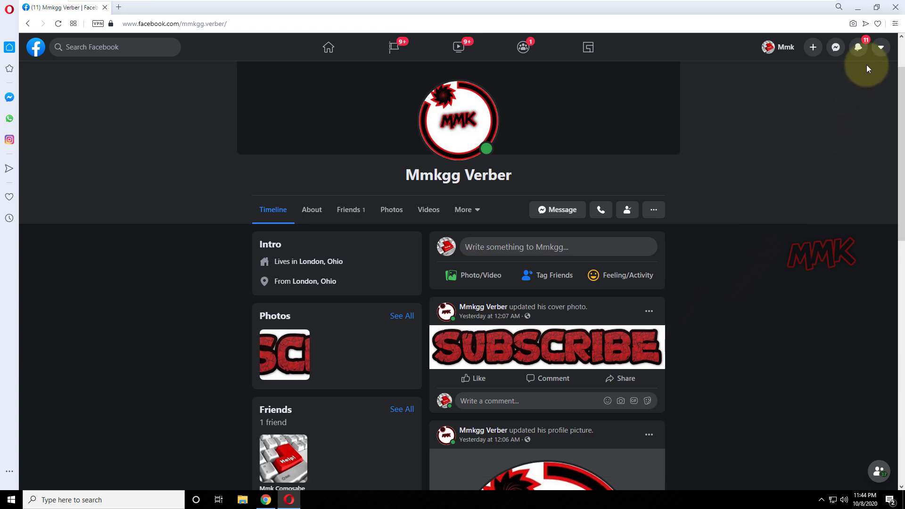
{"action": "left_click", "coordinate": [880, 49]}
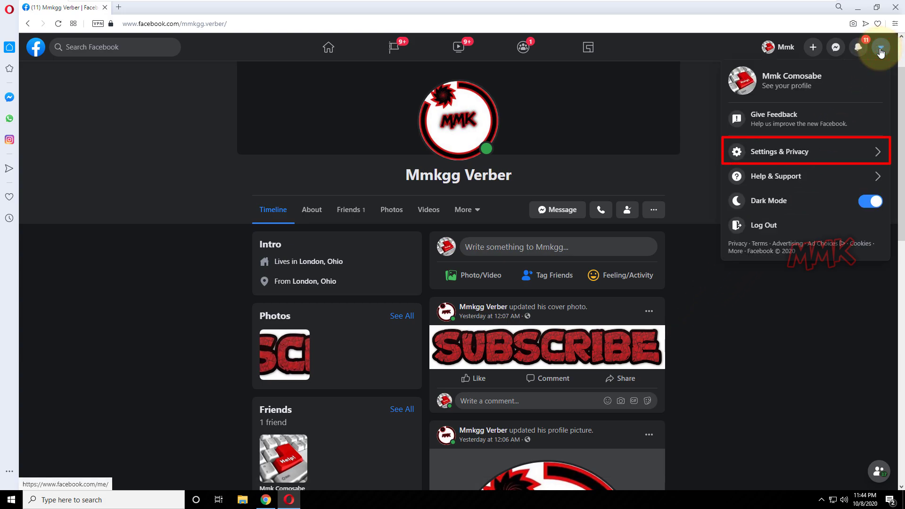
{"action": "left_click", "coordinate": [838, 153]}
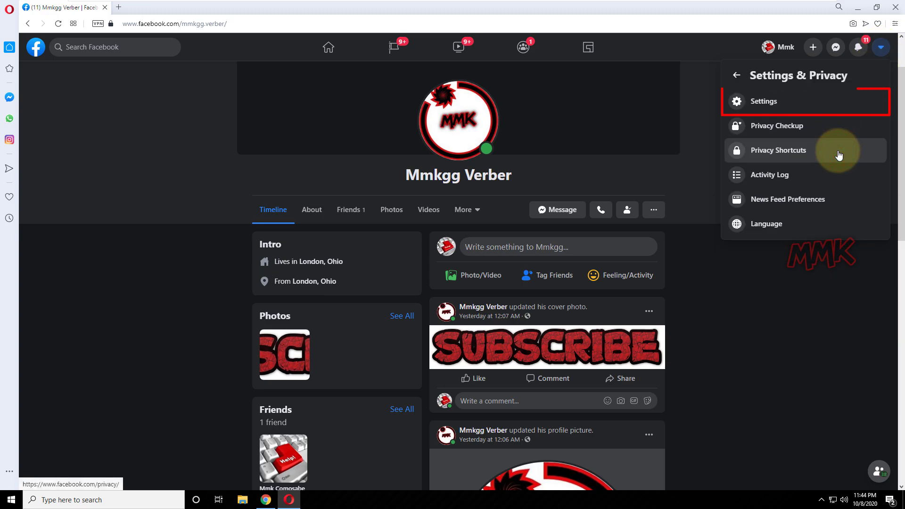
{"action": "left_click", "coordinate": [793, 105]}
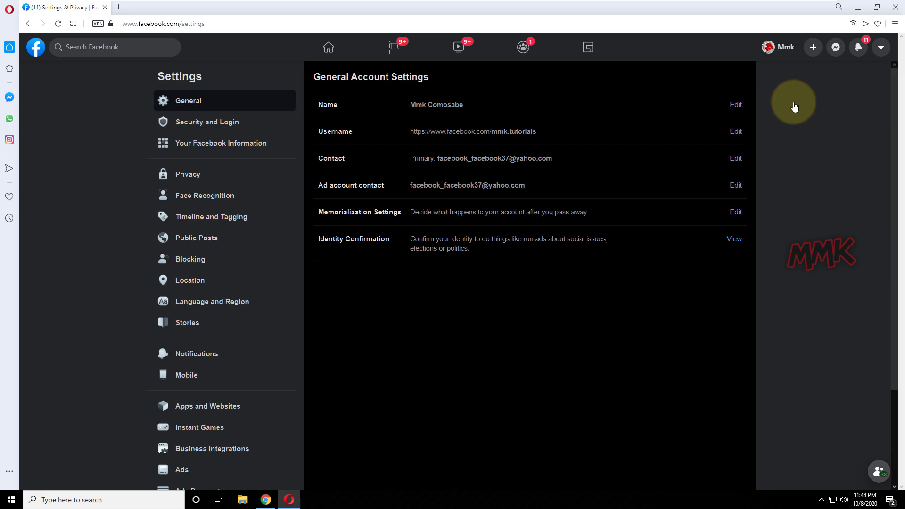
{"action": "left_click", "coordinate": [238, 146]}
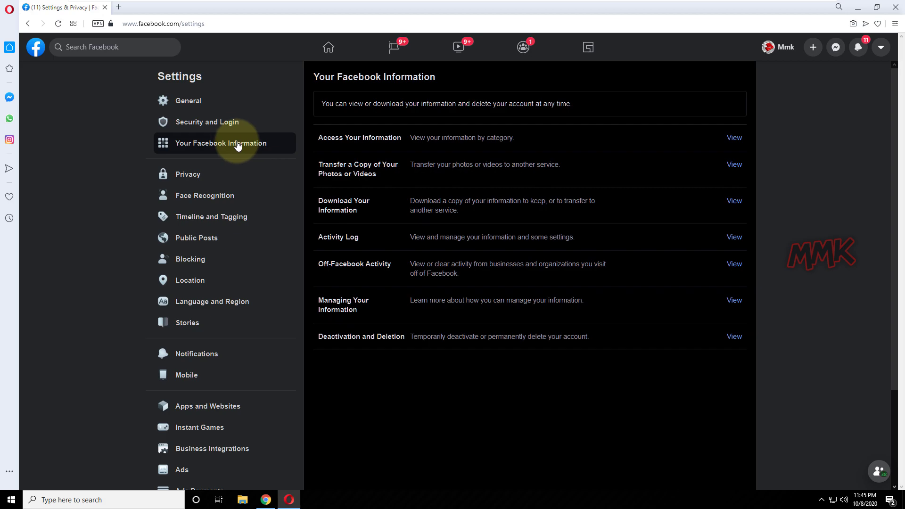
{"action": "left_click", "coordinate": [114, 49]}
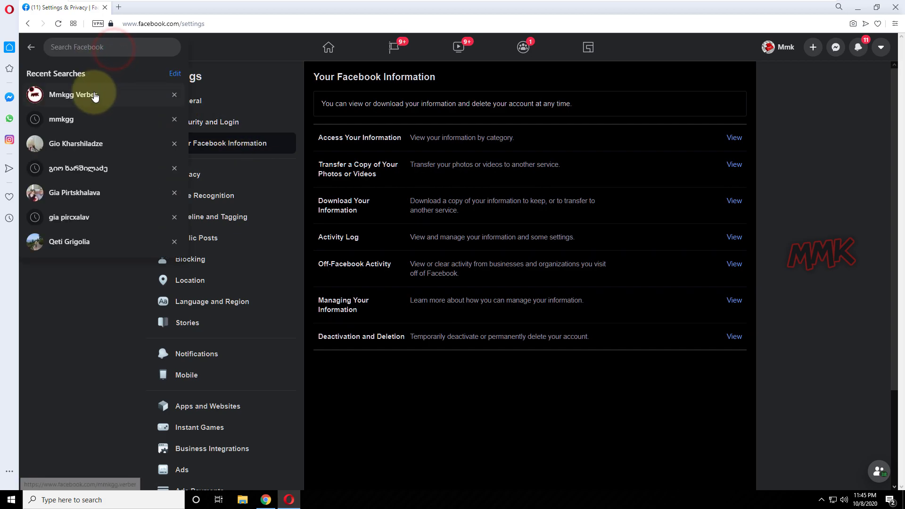
{"action": "left_click", "coordinate": [92, 94]}
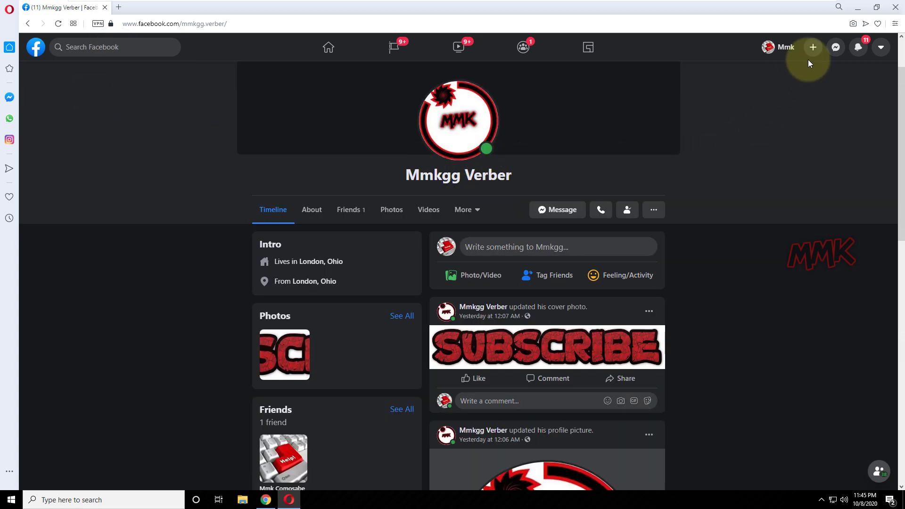
- Minimize Opera and view the Deactivation and Deletion options in Chrome's Facebook settings
{"action": "left_click", "coordinate": [857, 8]}
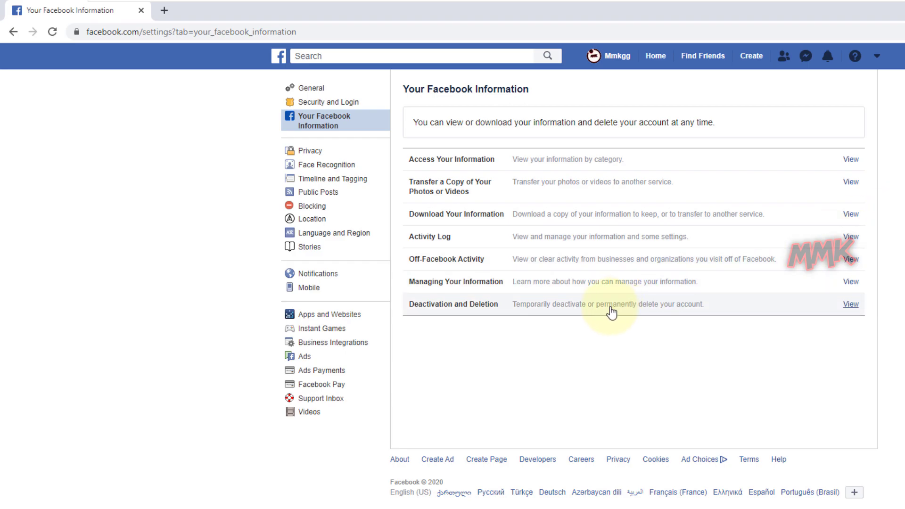
{"action": "left_click", "coordinate": [589, 306]}
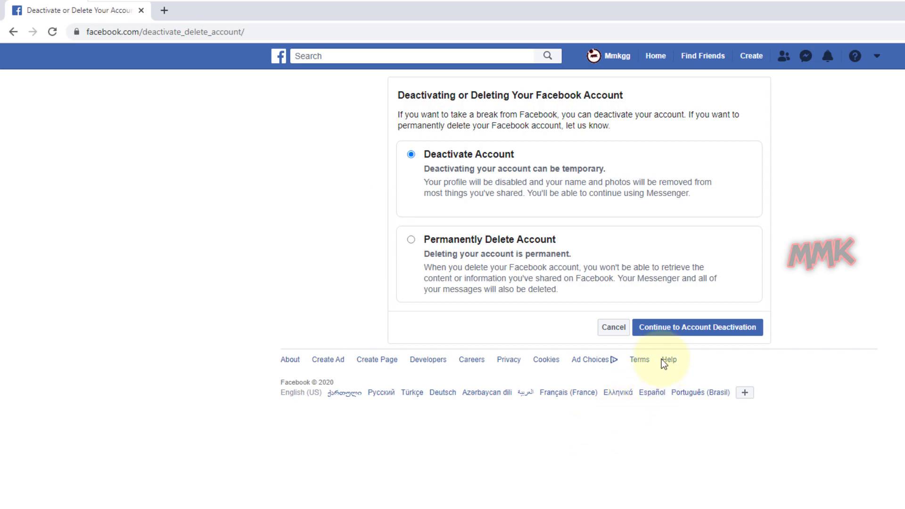
- Continue to the deactivation form, choose the temporary reason, dismiss the log-out suggestion, and keep 7-day reactivation
{"action": "left_click", "coordinate": [674, 328]}
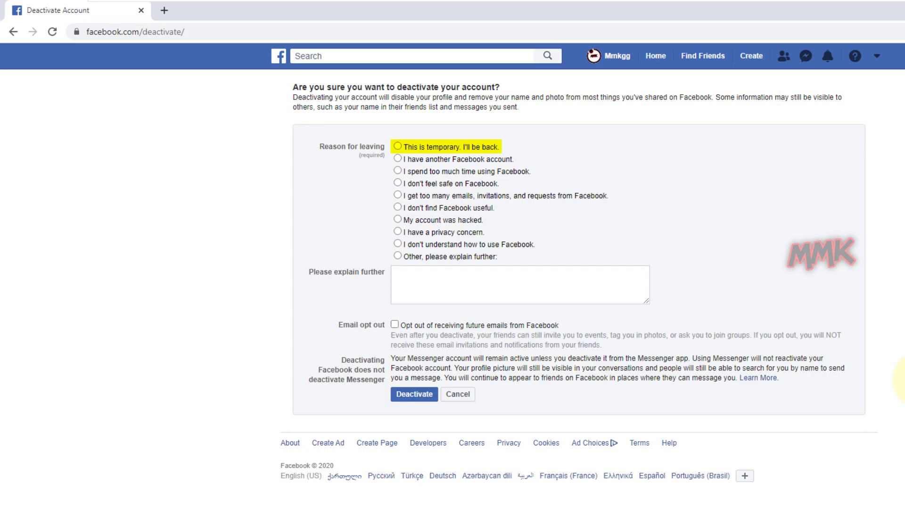
{"action": "left_click", "coordinate": [397, 147]}
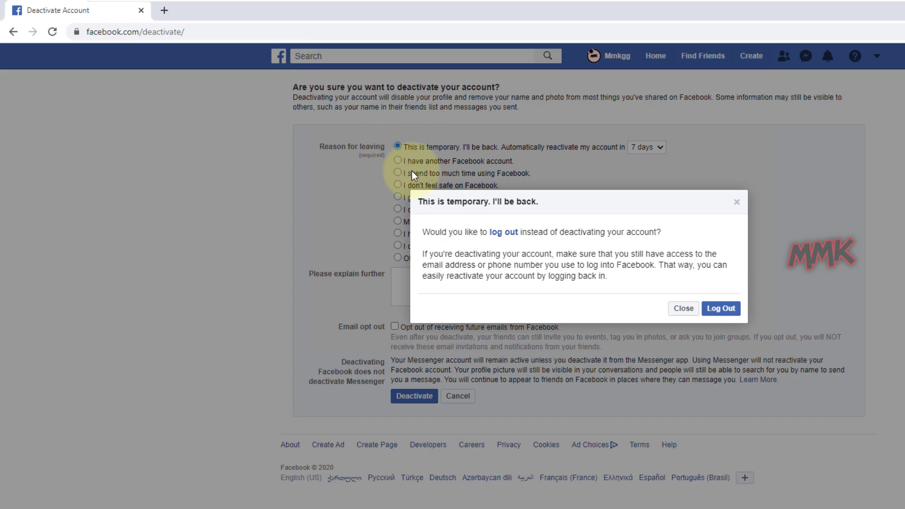
{"action": "left_click", "coordinate": [682, 309]}
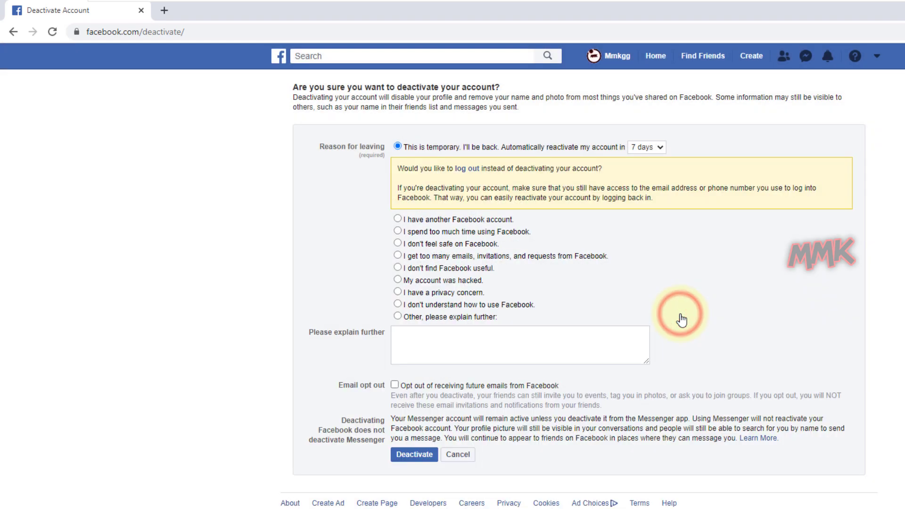
{"action": "left_click", "coordinate": [660, 148]}
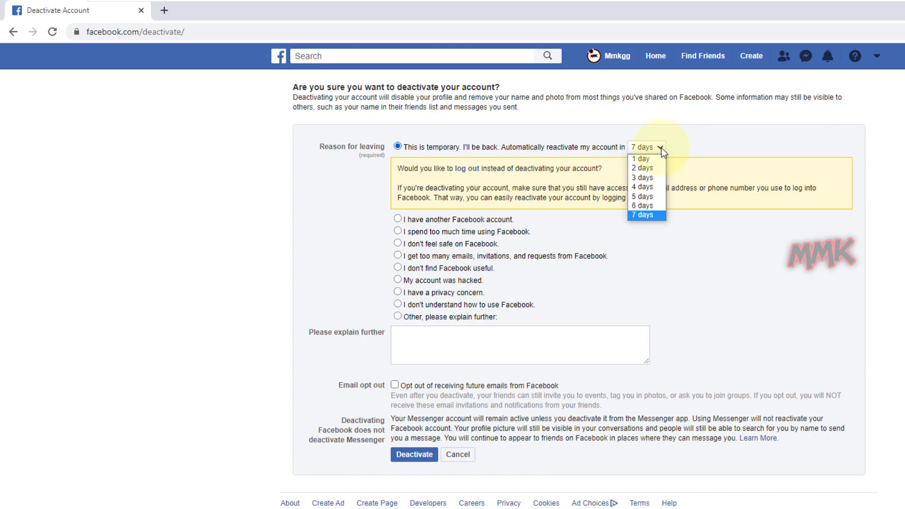
{"action": "left_click", "coordinate": [661, 148]}
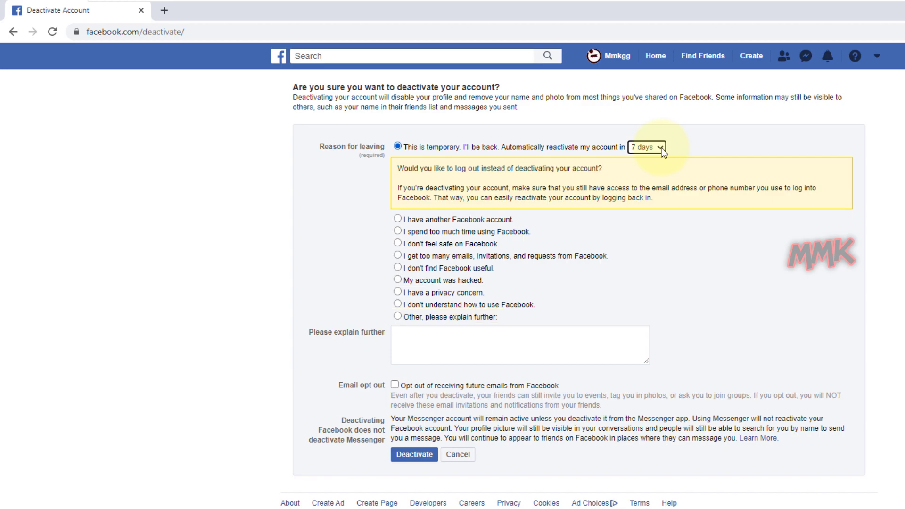
- Choose Other, explain 'I want deactivate FB account but more than 7 days', and opt out of emails
{"action": "left_click", "coordinate": [397, 316]}
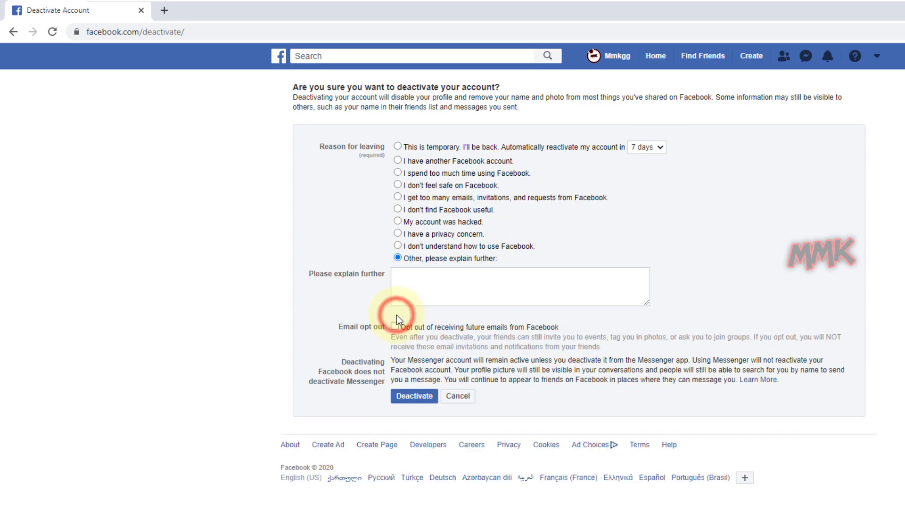
{"action": "left_click", "coordinate": [453, 283]}
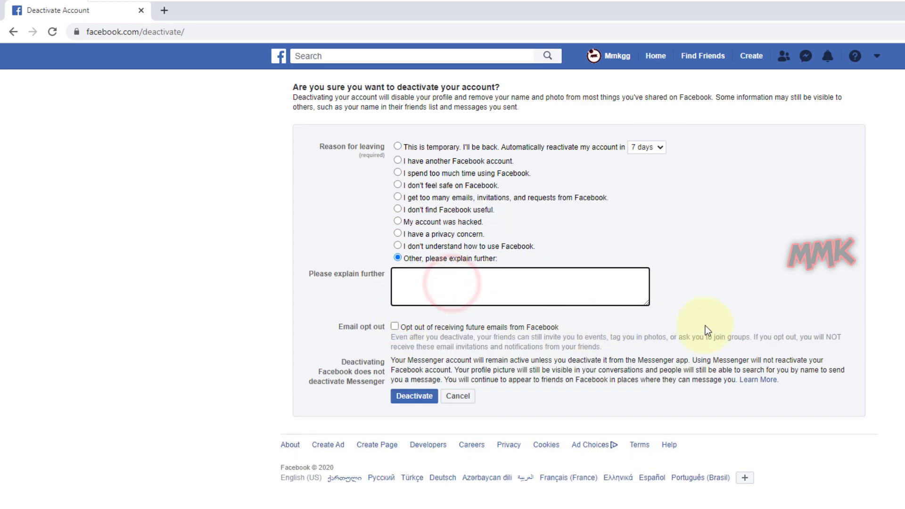
{"action": "type", "text": "I want d"}
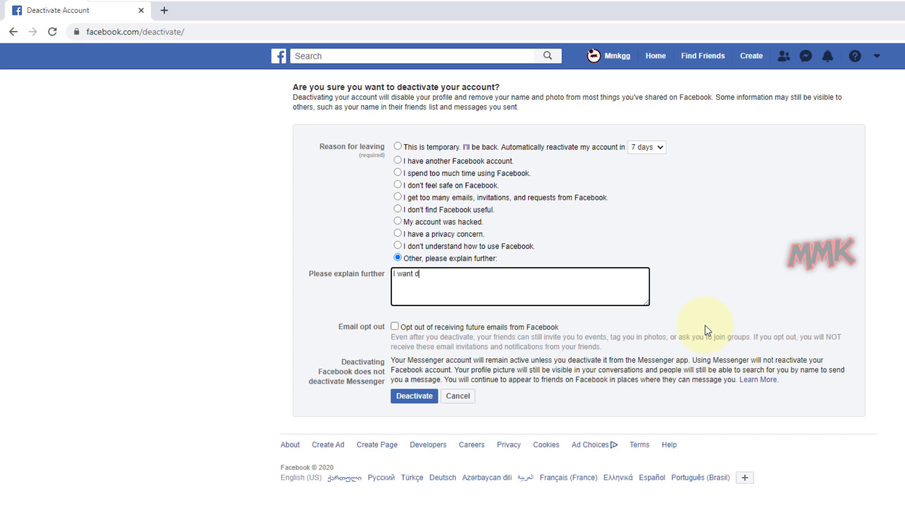
{"action": "type", "text": "eactivate FB account but more than 7 days"}
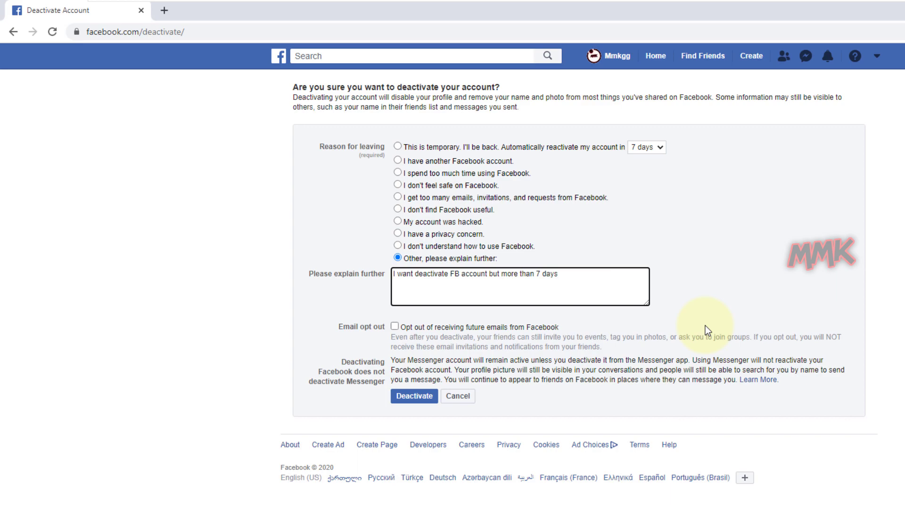
{"action": "left_click", "coordinate": [394, 326]}
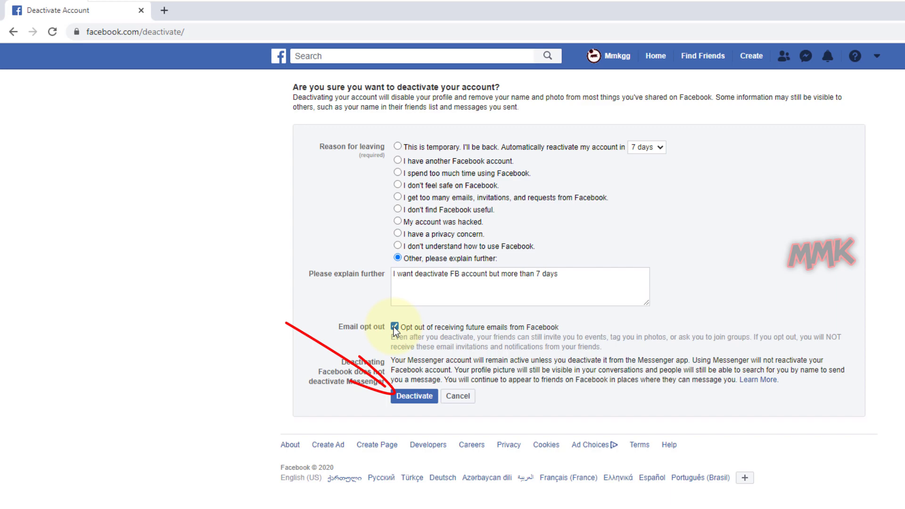
- Submit the deactivation form and confirm with Deactivate Now
{"action": "left_click", "coordinate": [413, 399]}
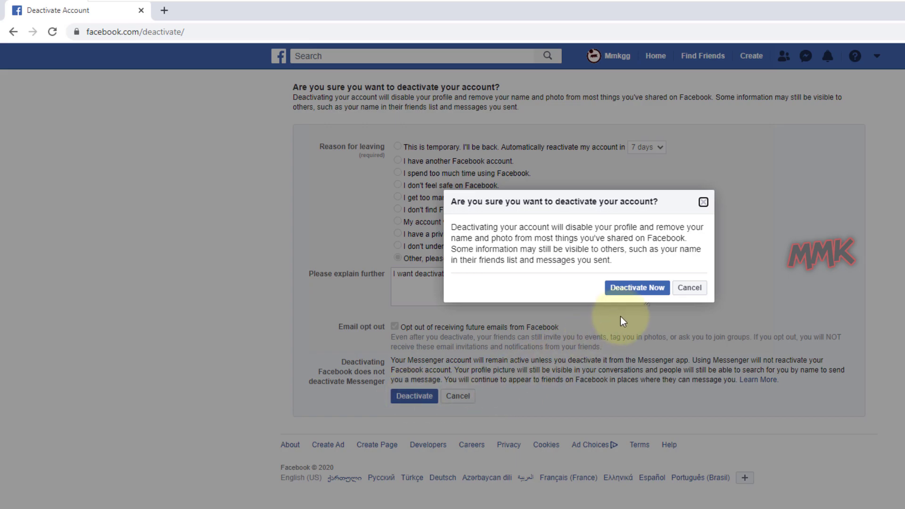
{"action": "left_click", "coordinate": [631, 292]}
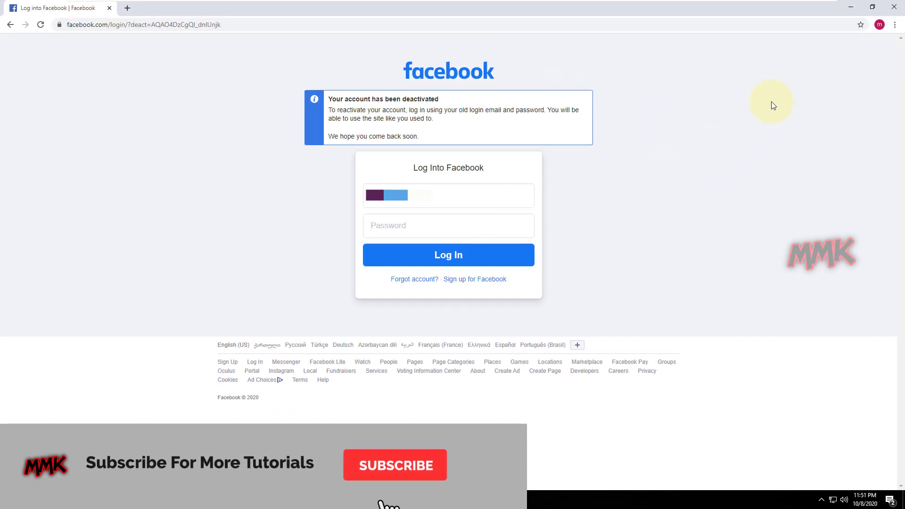
- Reload the test account's profile in Opera to confirm it is unavailable, then minimize the browser
{"action": "left_click", "coordinate": [850, 8]}
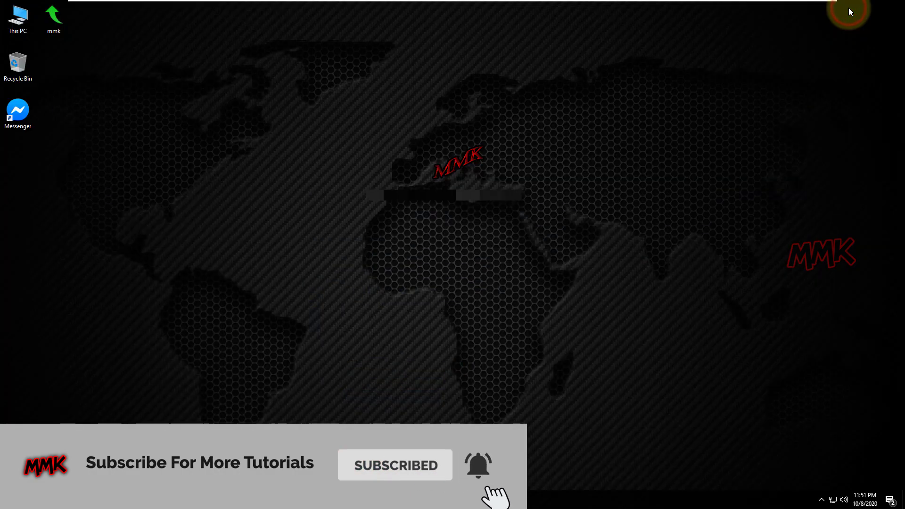
{"action": "left_click", "coordinate": [290, 495]}
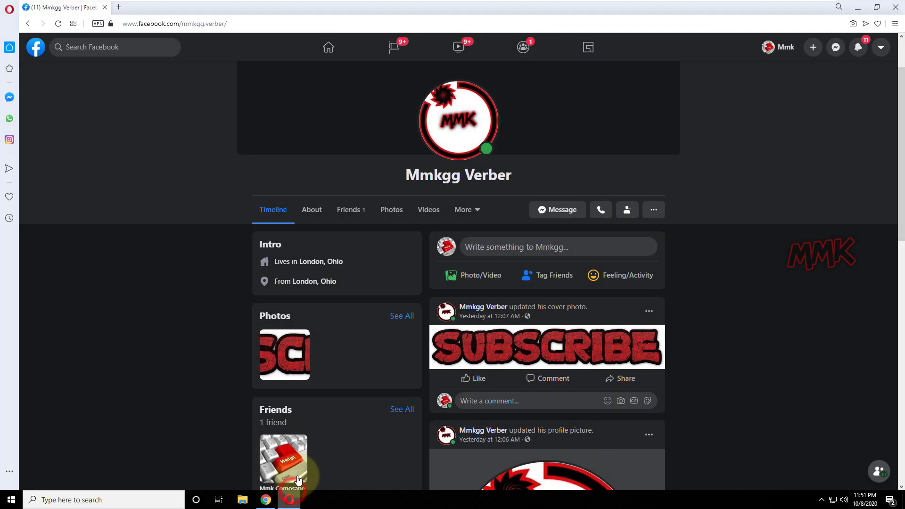
{"action": "left_click", "coordinate": [57, 24]}
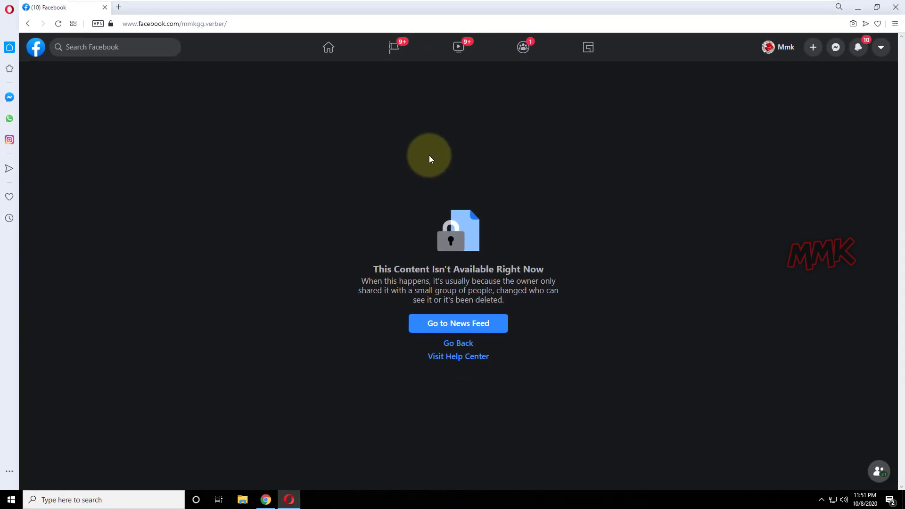
{"action": "left_click", "coordinate": [855, 10]}
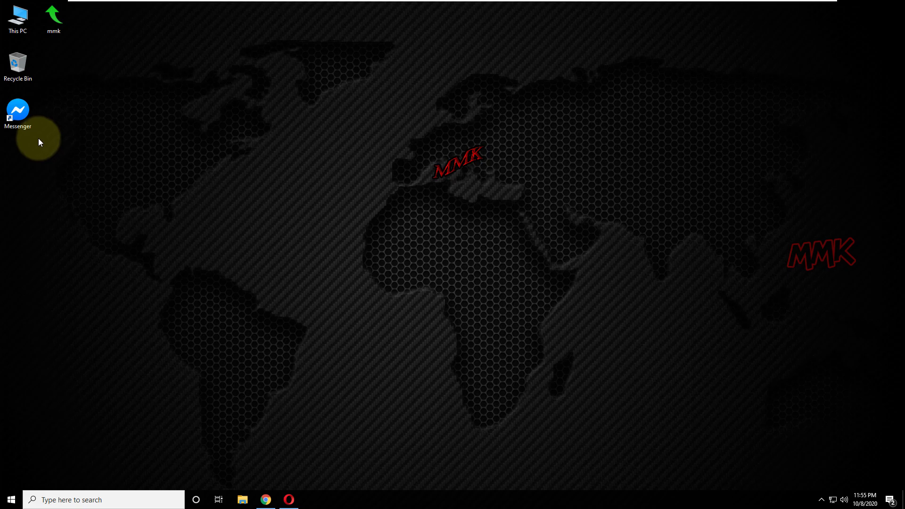
- Launch Messenger desktop and sign in with the account's phone number and password
{"action": "double_click", "coordinate": [27, 119]}
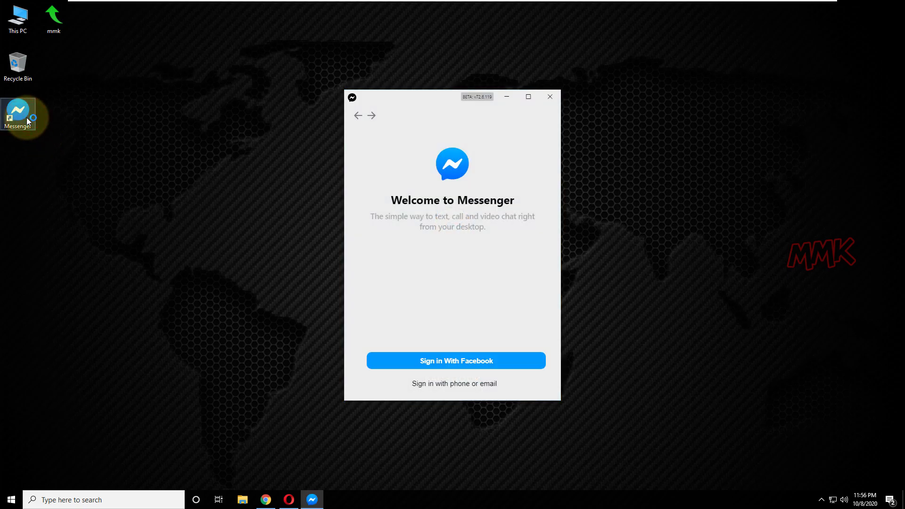
{"action": "left_click", "coordinate": [442, 384]}
{"action": "key", "text": "ctrl+v"}
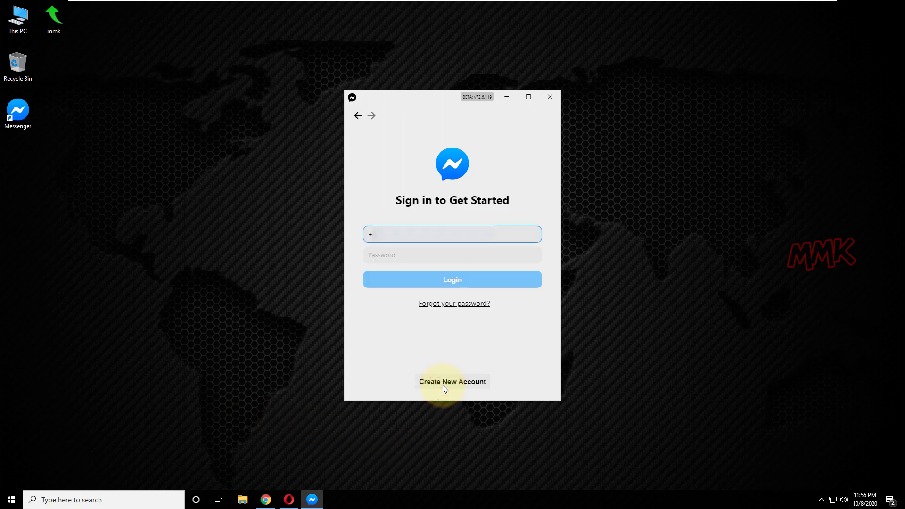
{"action": "left_click", "coordinate": [435, 259]}
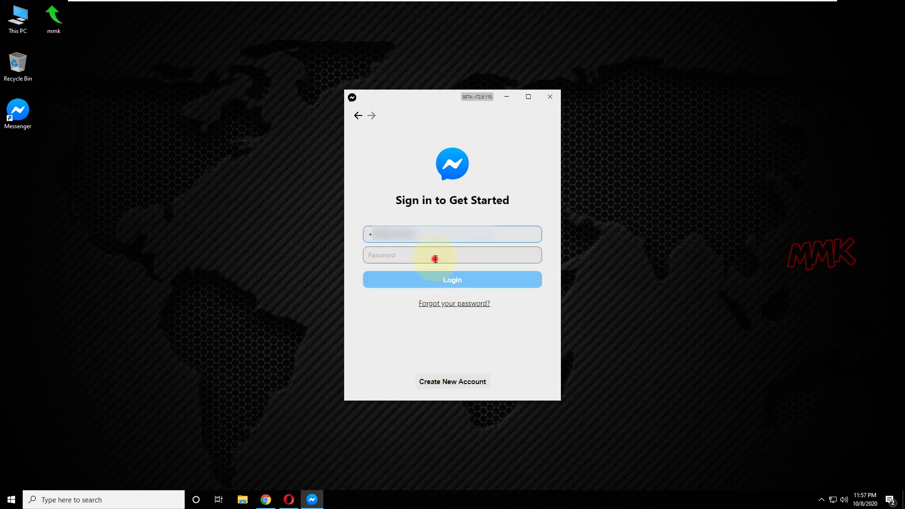
{"action": "type", "text": "••"}
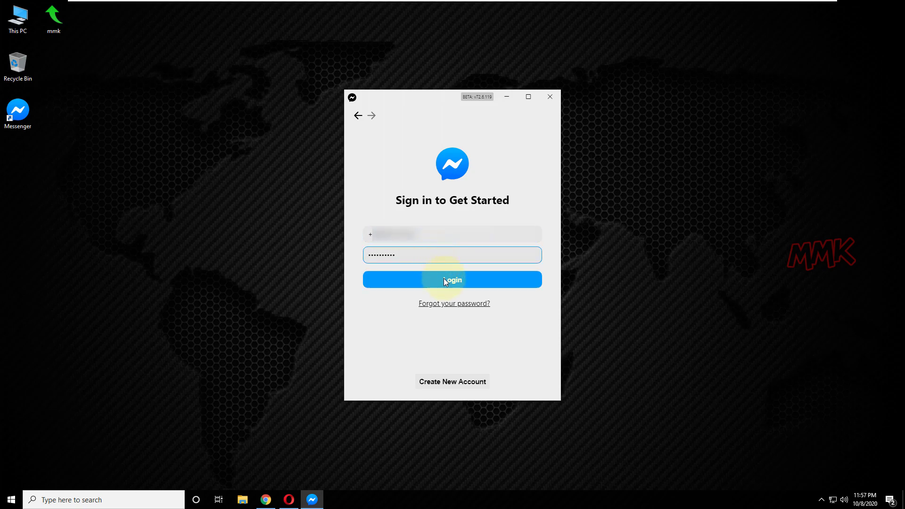
{"action": "left_click", "coordinate": [443, 278]}
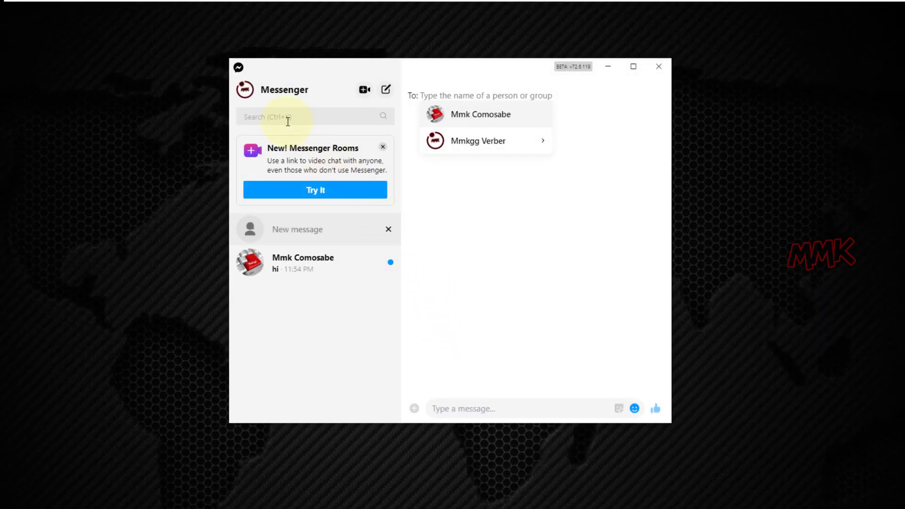
- Check Messenger's Preferences > Legal & Policies for a deactivation option, then close Preferences
{"action": "left_click", "coordinate": [245, 91]}
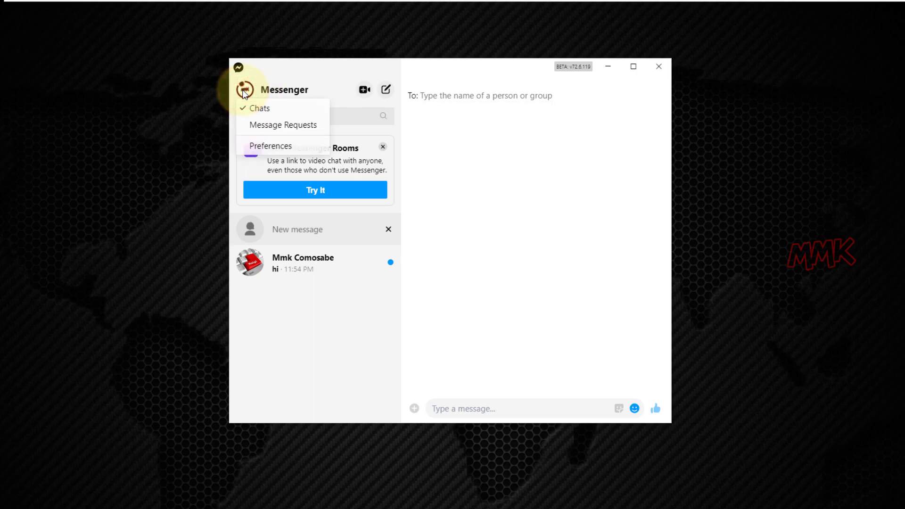
{"action": "left_click", "coordinate": [257, 145]}
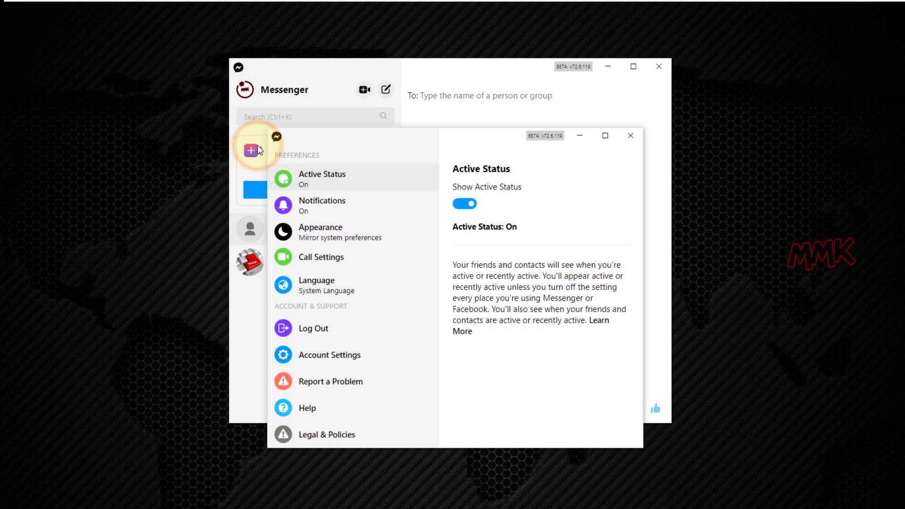
{"action": "left_click", "coordinate": [332, 436]}
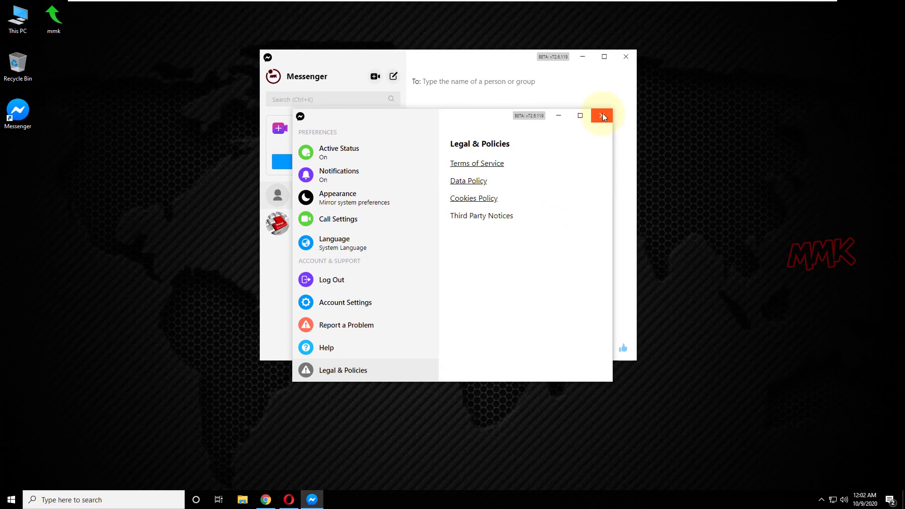
{"action": "left_click", "coordinate": [603, 115]}
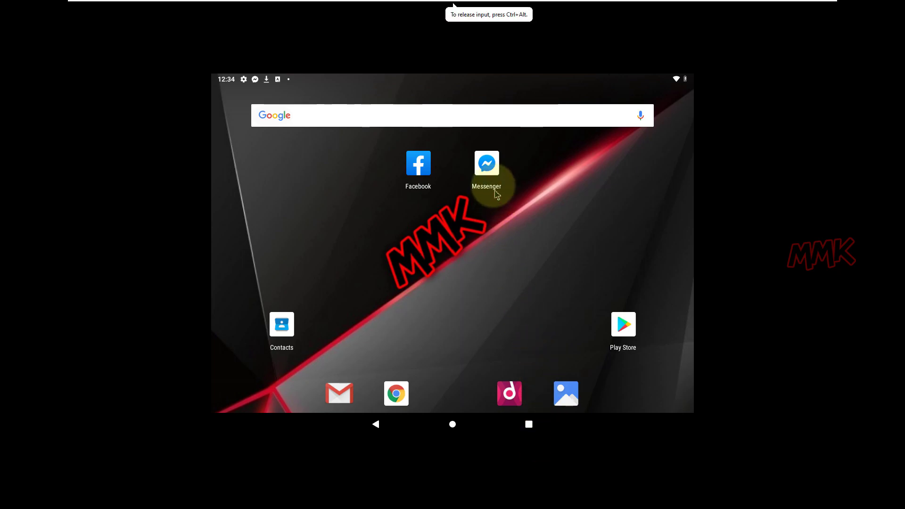
- Launch Messenger, continue past the Keep Using Messenger notice, and maximize the window to full screen
{"action": "left_click_drag", "start_coordinate": [490, 168], "coordinate": [488, 168]}
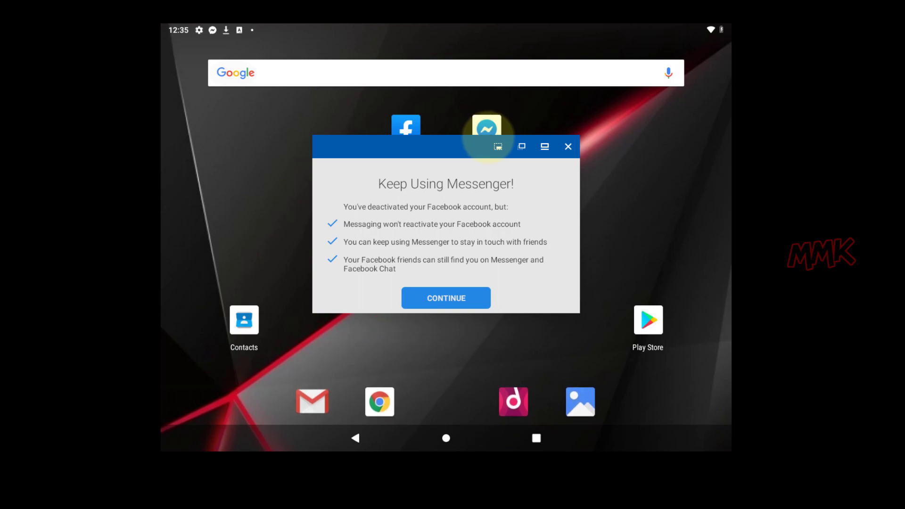
{"action": "left_click", "coordinate": [445, 298]}
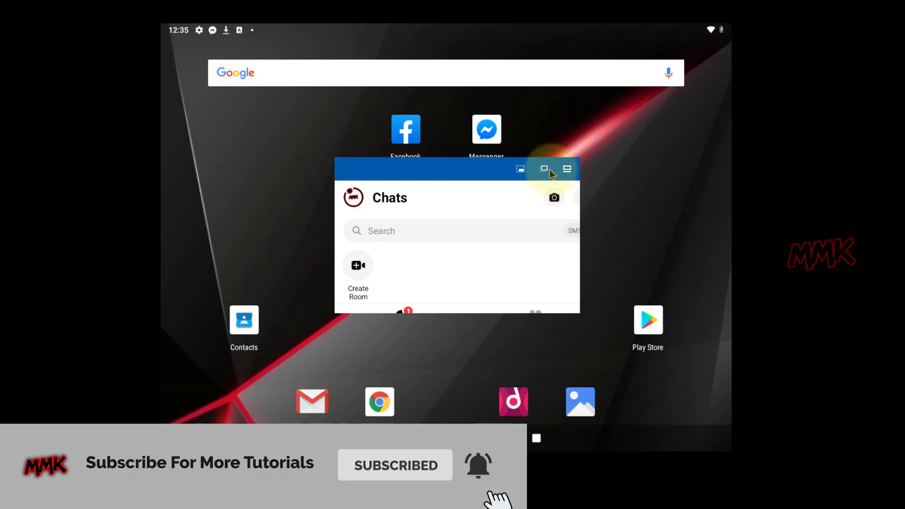
{"action": "left_click", "coordinate": [563, 170]}
{"action": "left_click", "coordinate": [562, 167]}
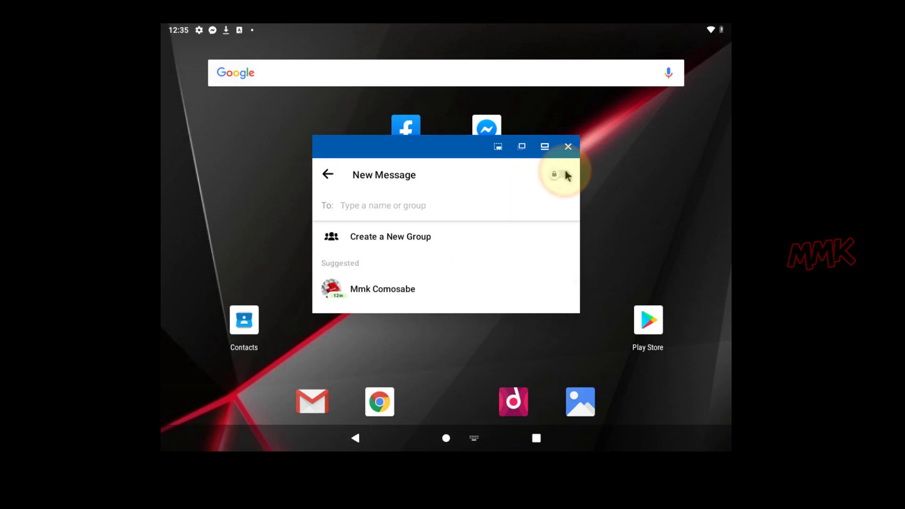
{"action": "left_click", "coordinate": [544, 146]}
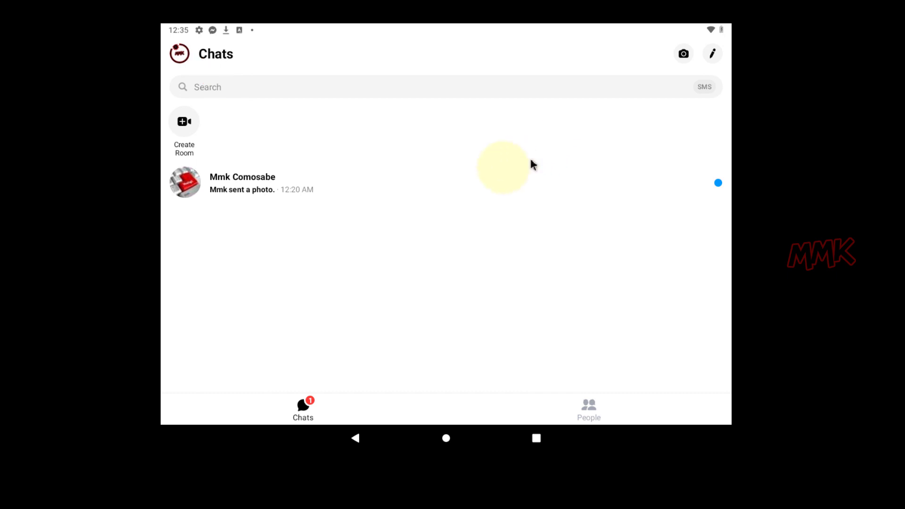
- From the profile settings, go through Legal & Policies to the Deactivate Messenger page
{"action": "left_click", "coordinate": [184, 55]}
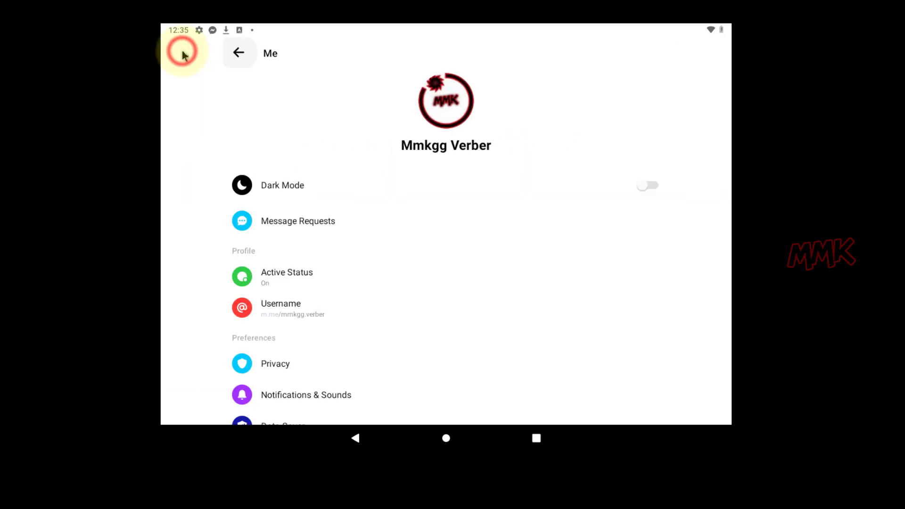
{"action": "scroll", "coordinate": [545, 207], "scroll_direction": "down", "scroll_amount": 8}
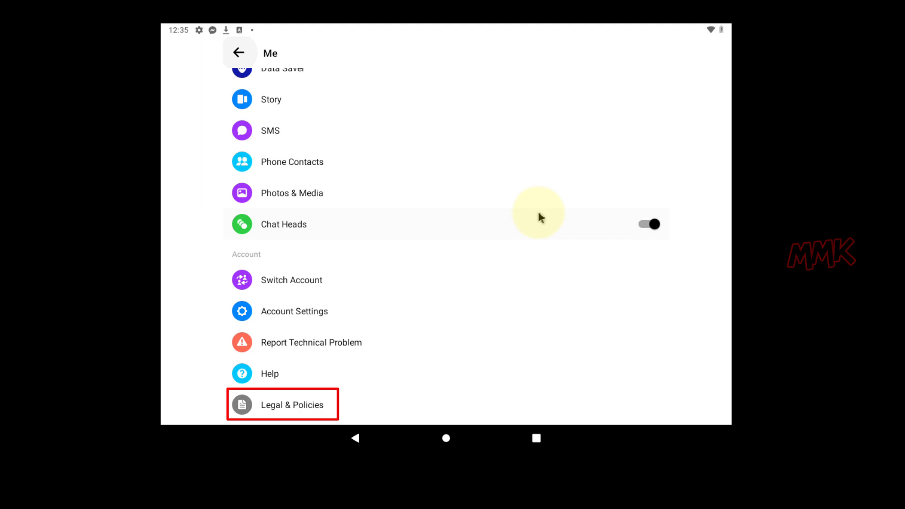
{"action": "left_click", "coordinate": [305, 406]}
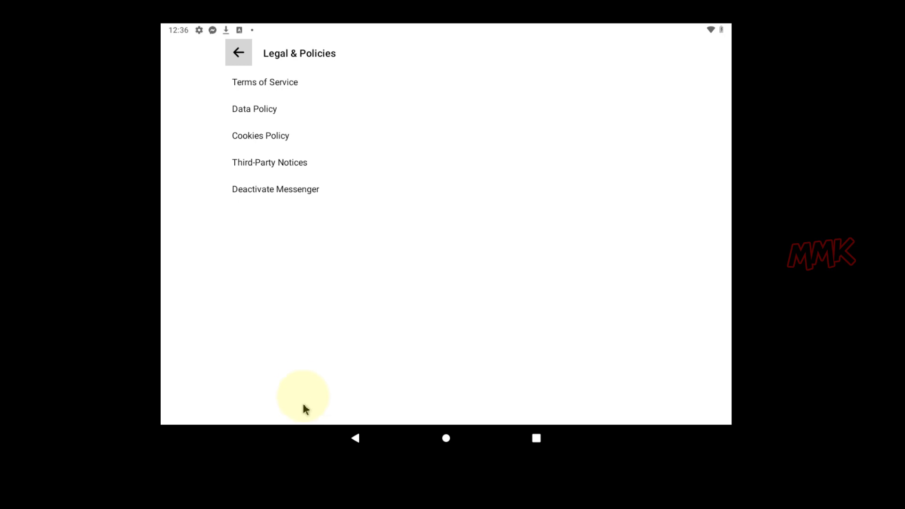
{"action": "left_click", "coordinate": [292, 196]}
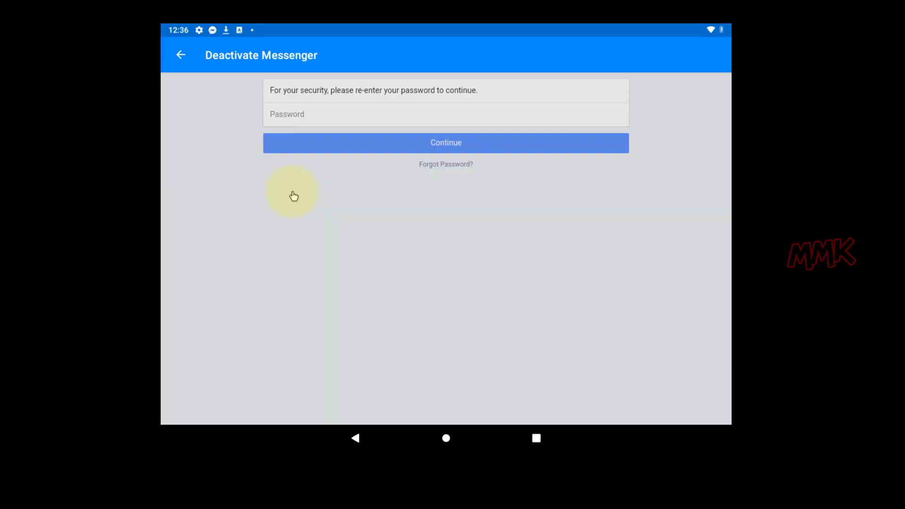
- Re-enter the account password and continue to the deactivation warning page
{"action": "left_click", "coordinate": [324, 114]}
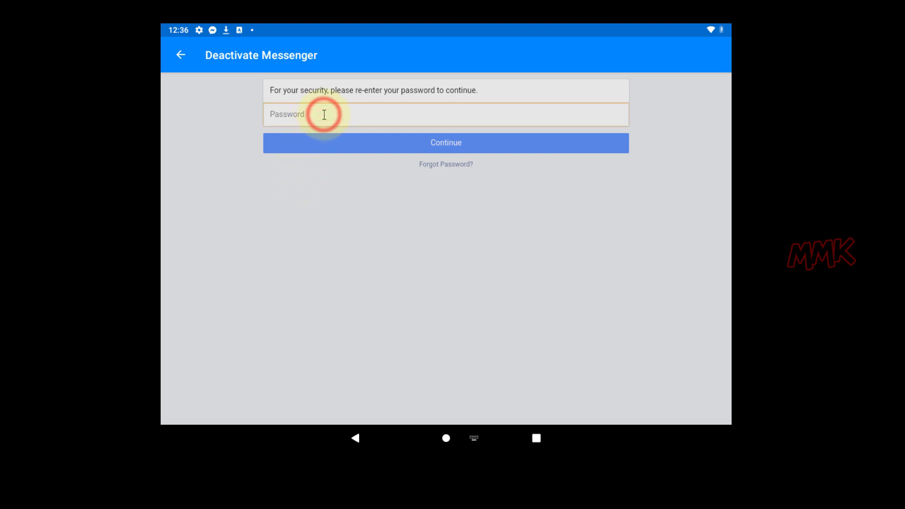
{"action": "type", "text": "••••••••••"}
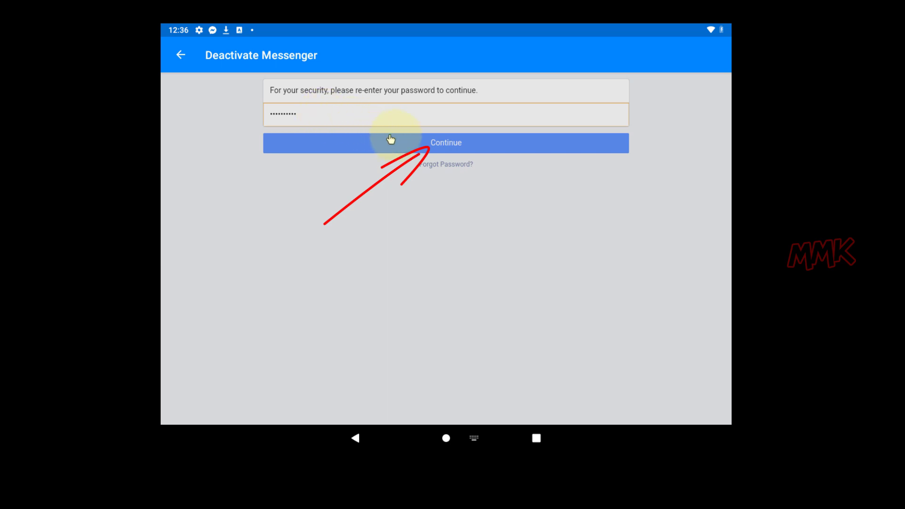
{"action": "left_click", "coordinate": [437, 143]}
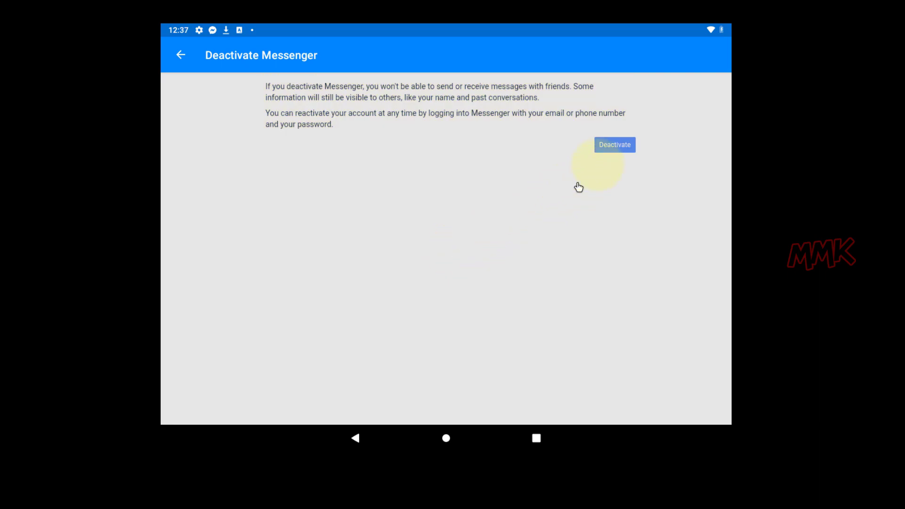
- Confirm with the Deactivate button to deactivate the Messenger account
{"action": "left_click", "coordinate": [621, 147]}
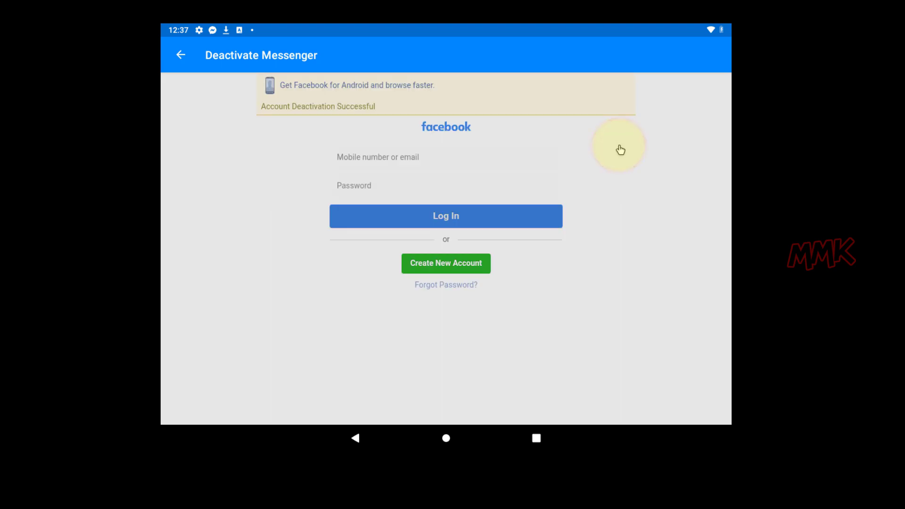